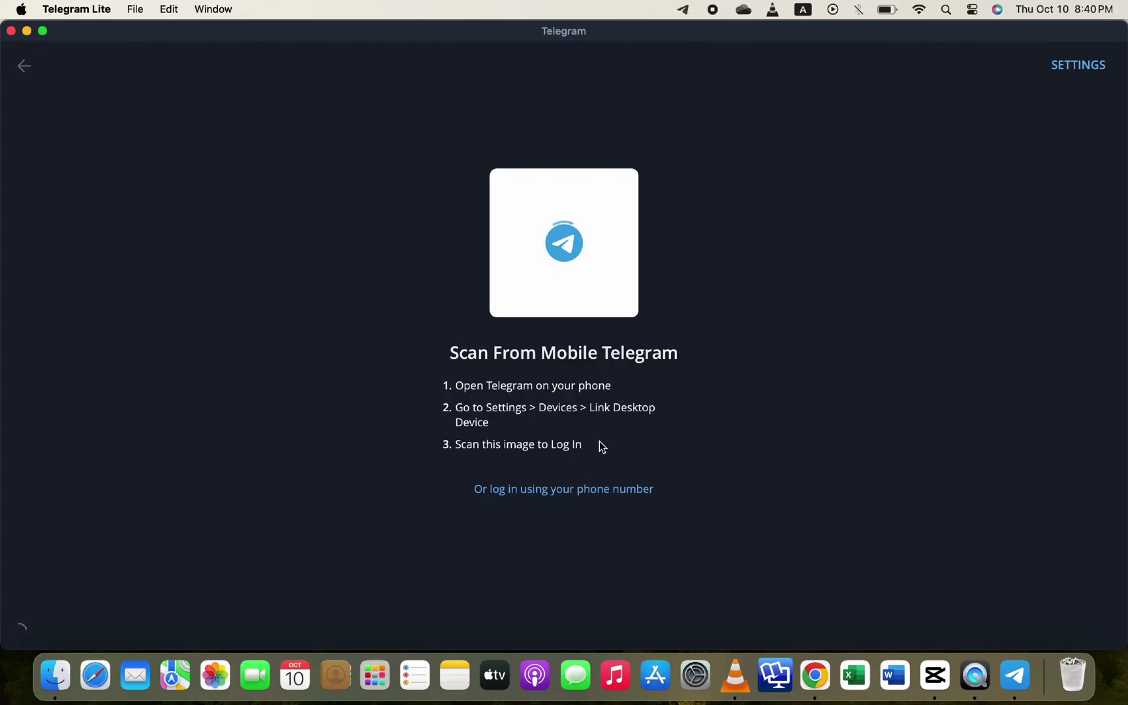
- Switch Telegram Lite's login to sign in with a phone number
{"action": "left_click", "coordinate": [585, 491]}
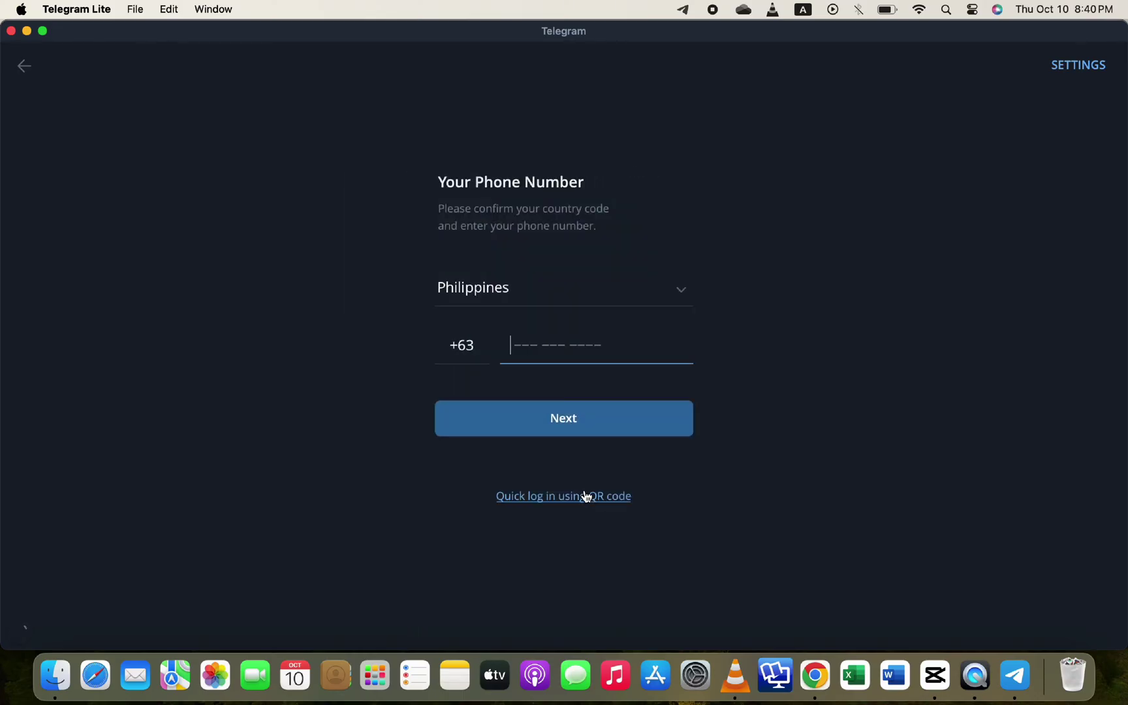
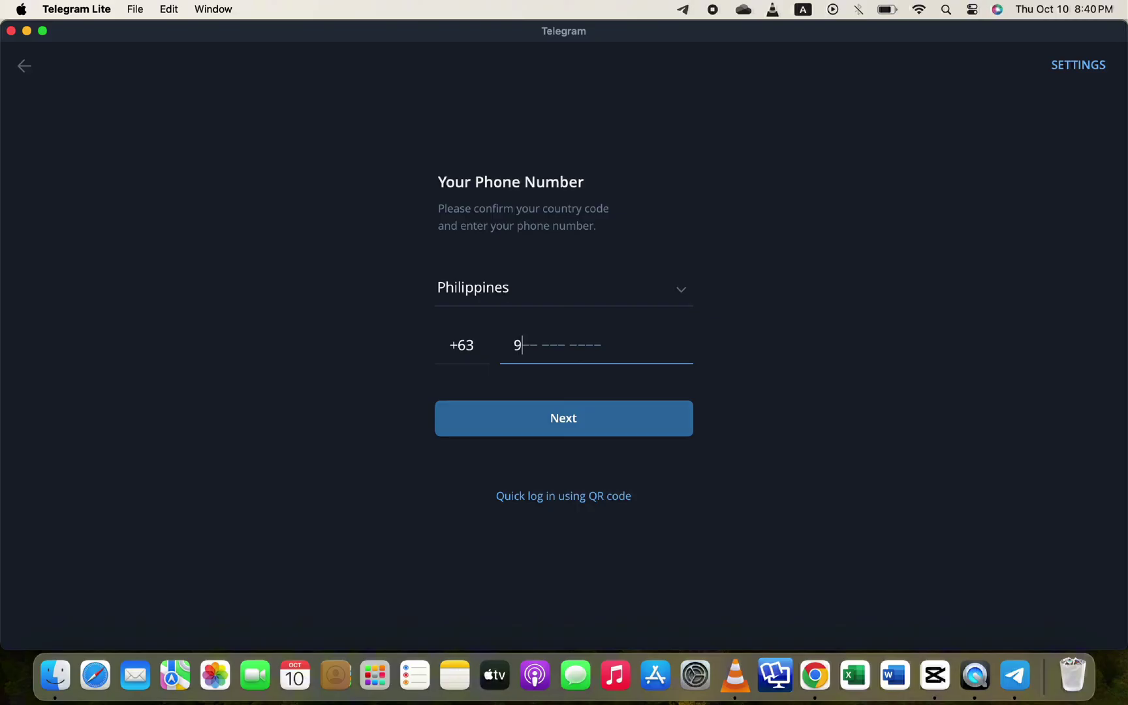
{"action": "left_click", "coordinate": [589, 430]}
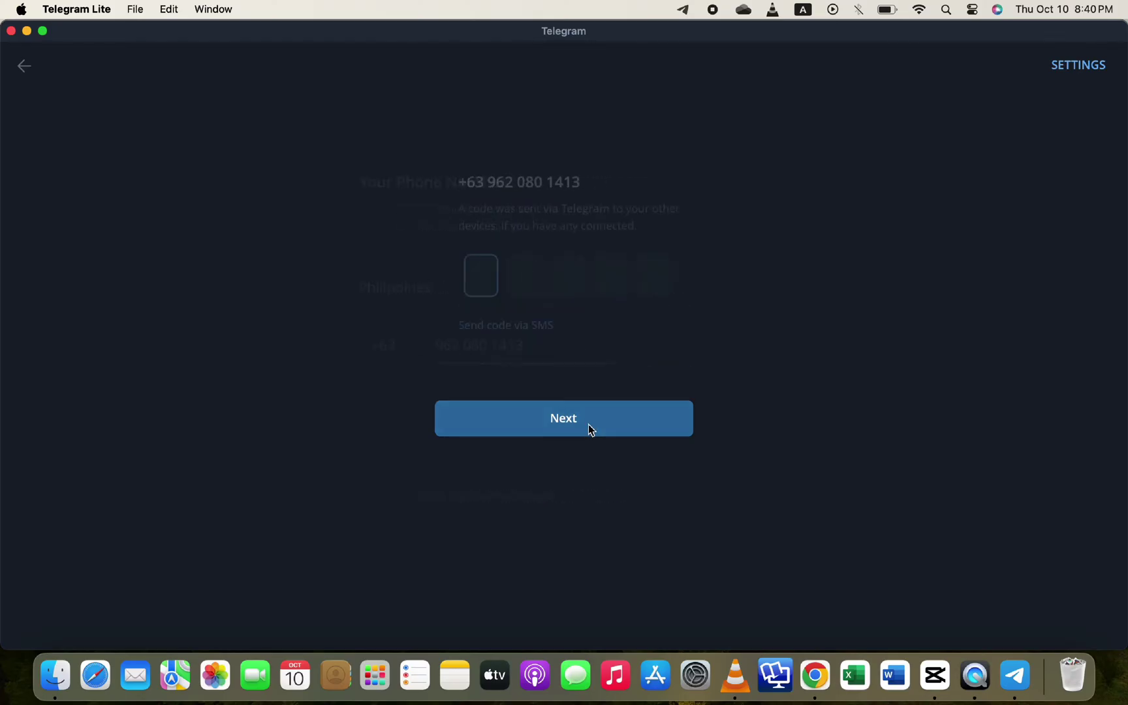
{"action": "left_click", "coordinate": [483, 326]}
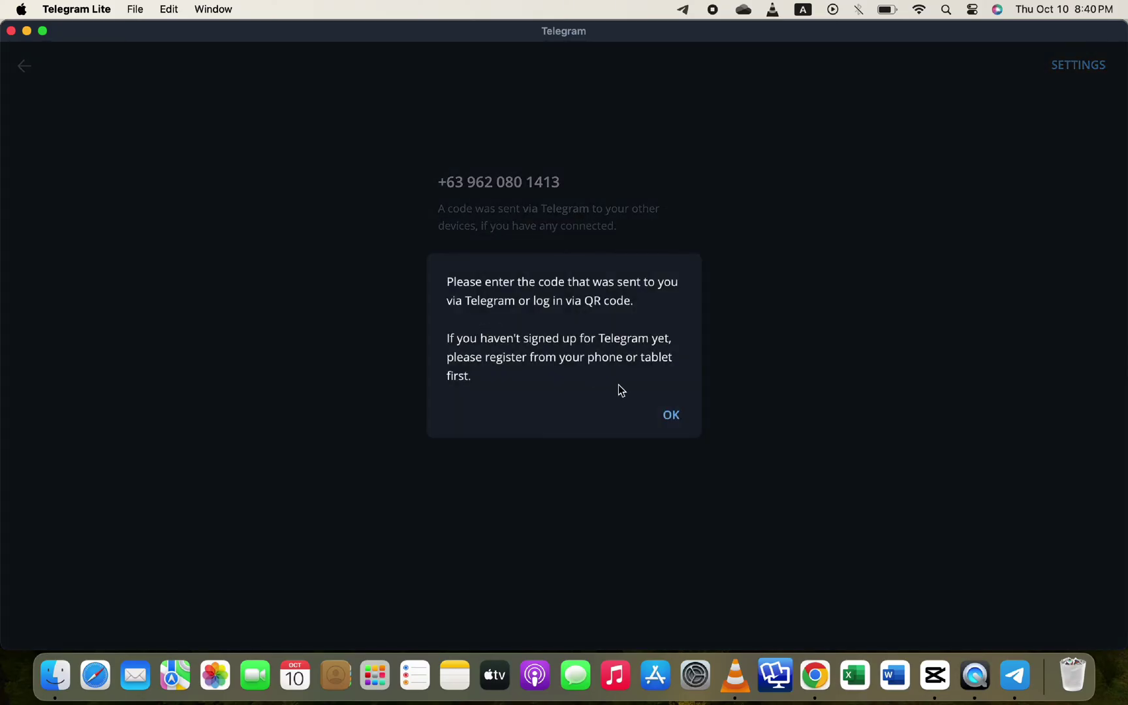
{"action": "left_click", "coordinate": [674, 419]}
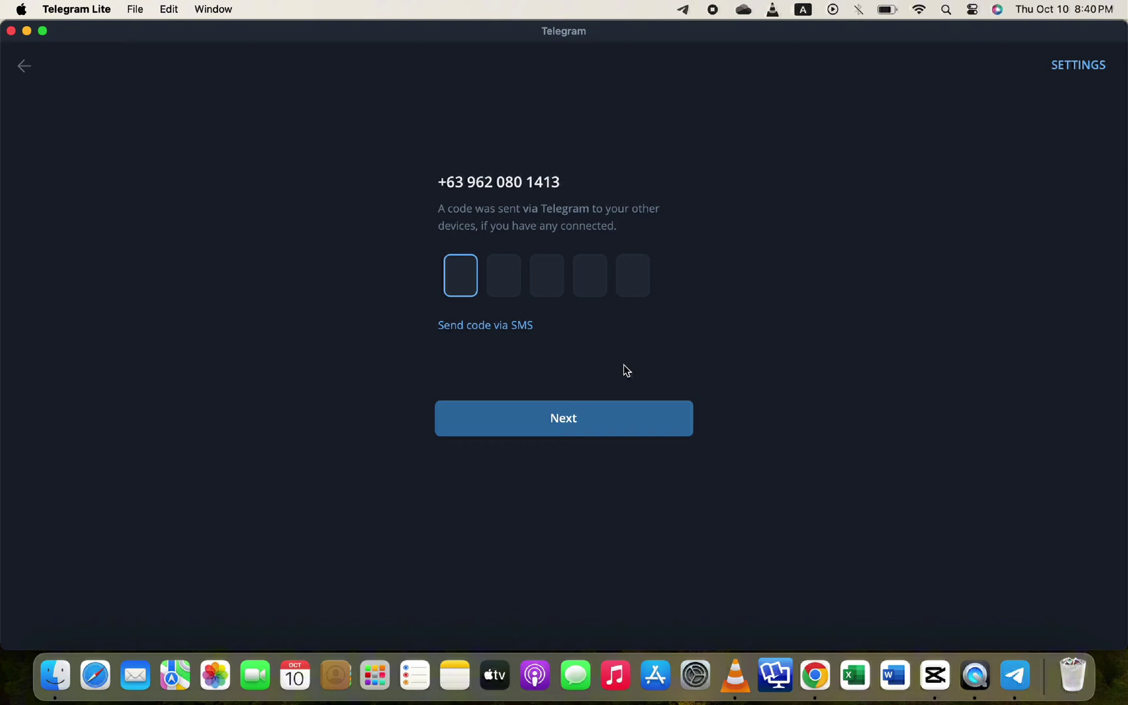
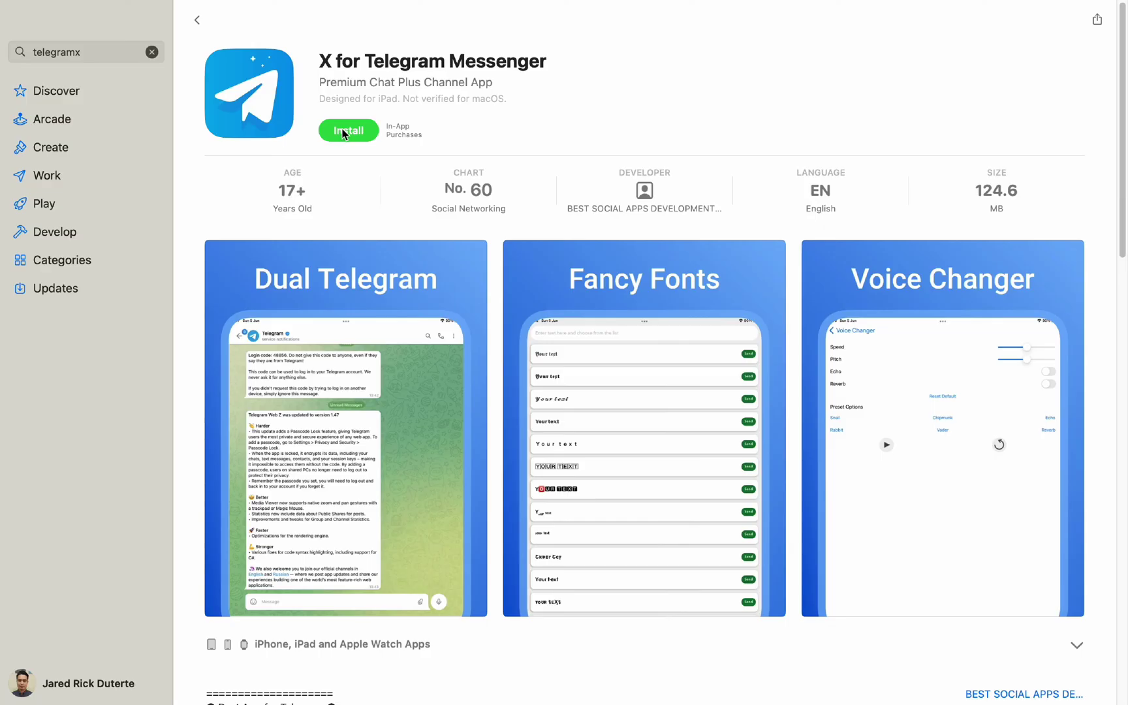
- Install X for Telegram Messenger from the App Store and launch it
{"action": "left_click", "coordinate": [339, 131]}
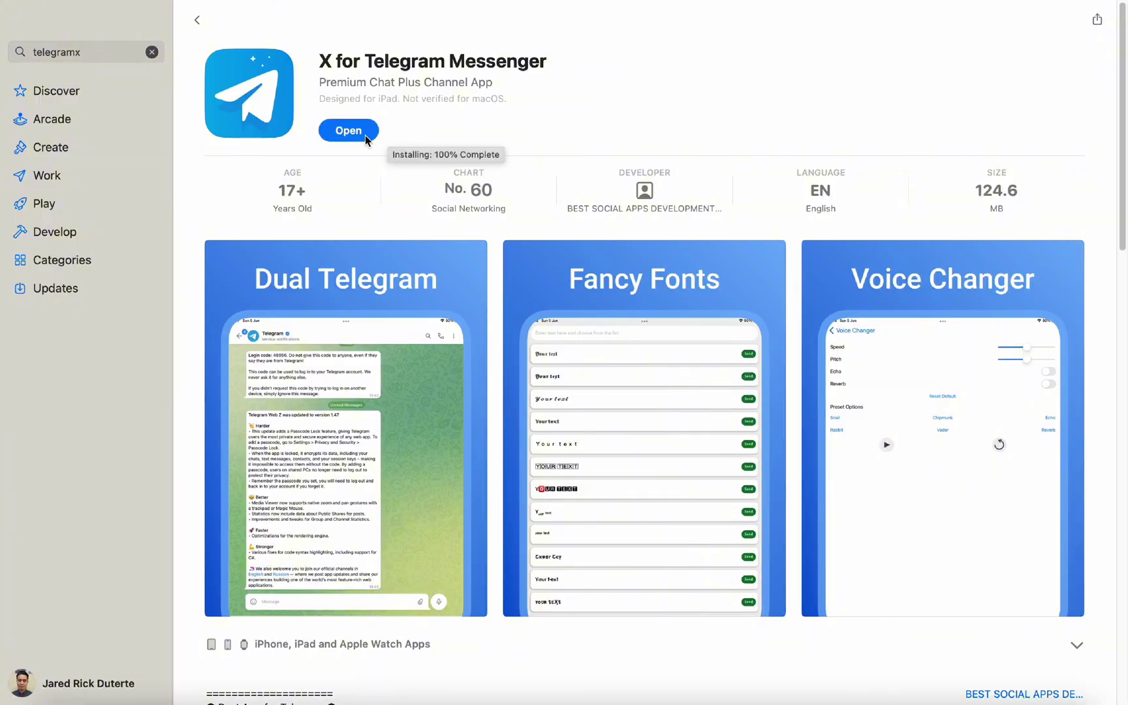
{"action": "left_click", "coordinate": [369, 141]}
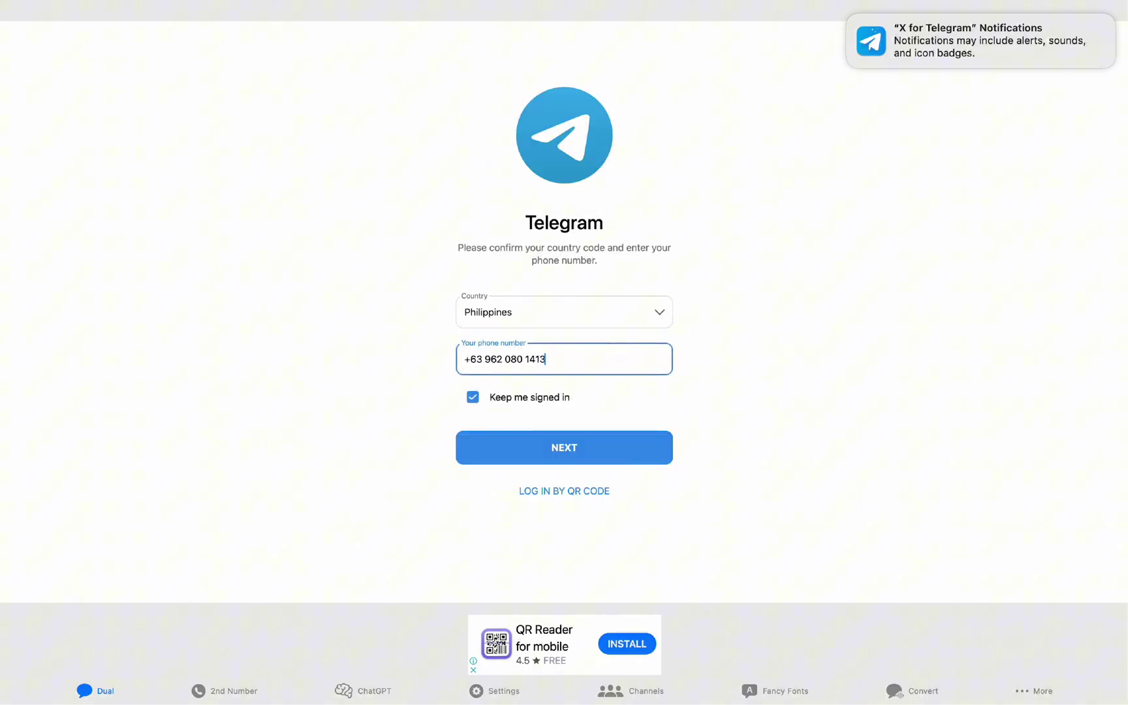
- Submit the phone number in X for Telegram to request a login code
{"action": "left_click", "coordinate": [585, 453]}
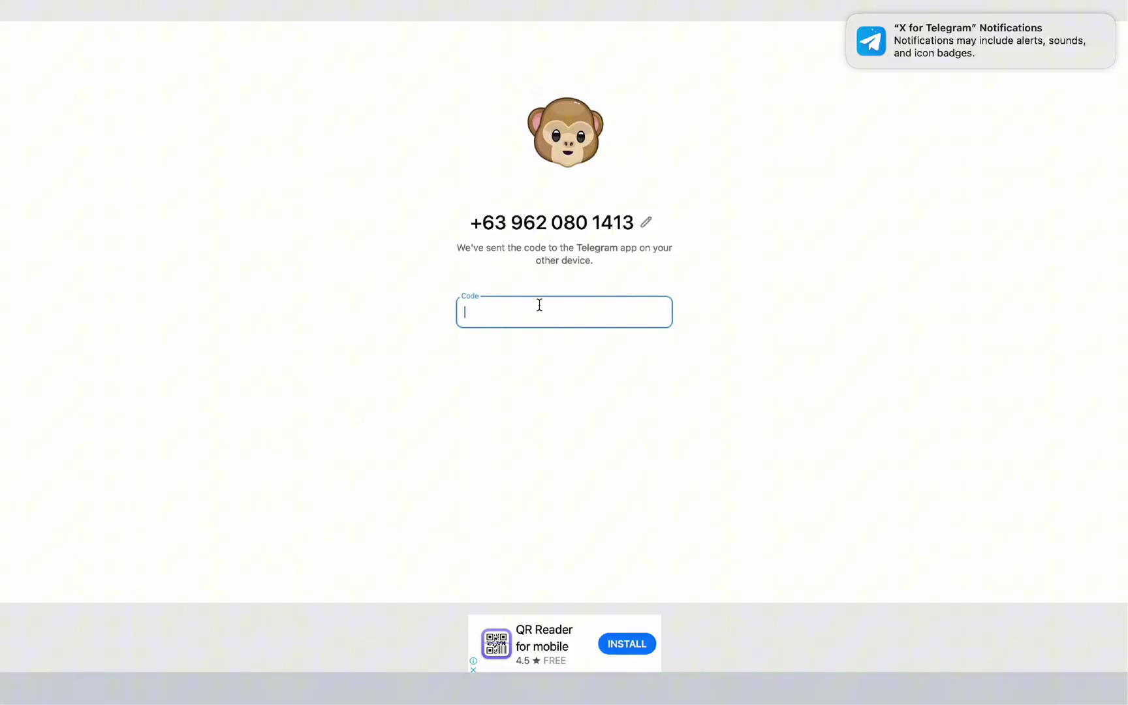
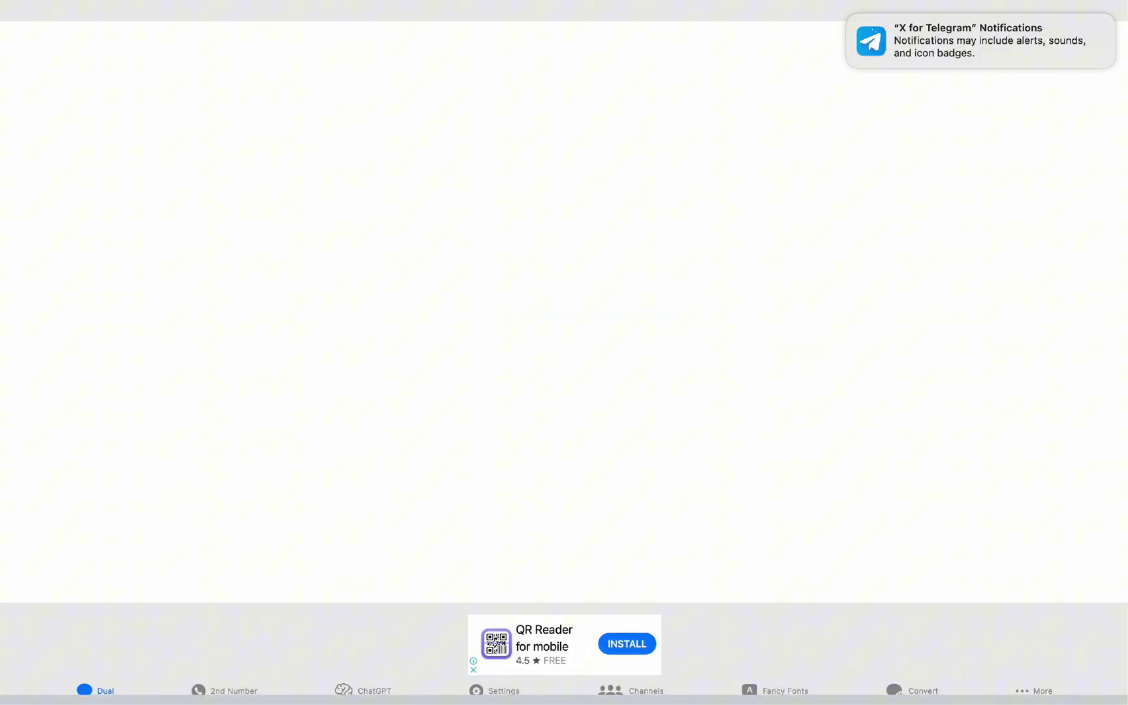